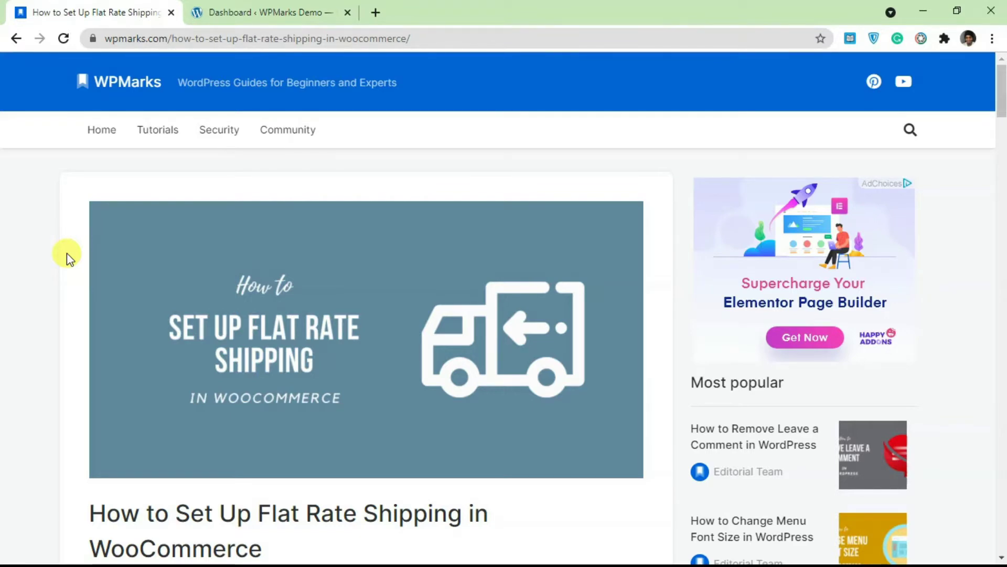
- Scroll through the WPMarks flat rate shipping article down to its setup steps
scroll(67, 253, down, 5)
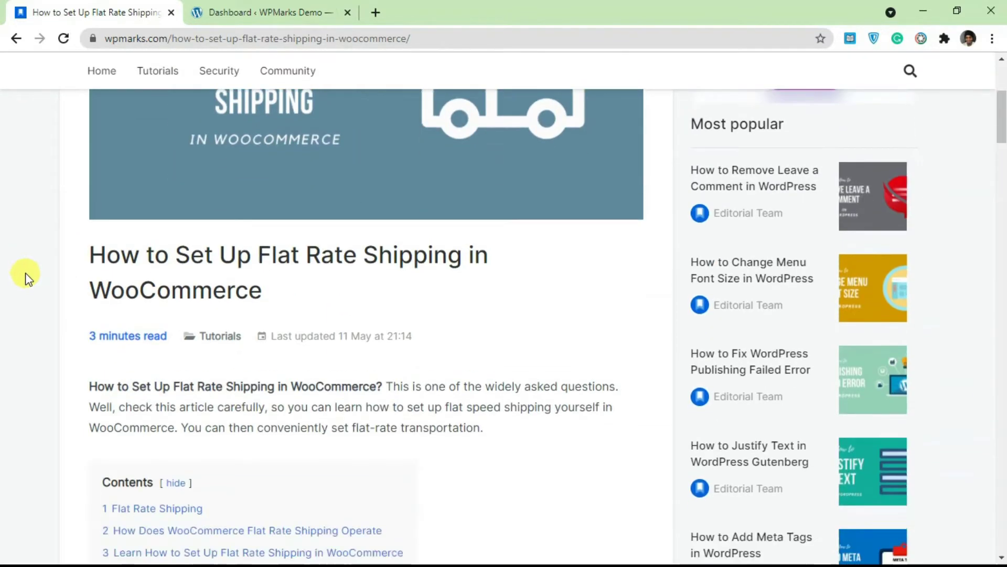
scroll(27, 277, down, 2)
scroll(38, 253, down, 2)
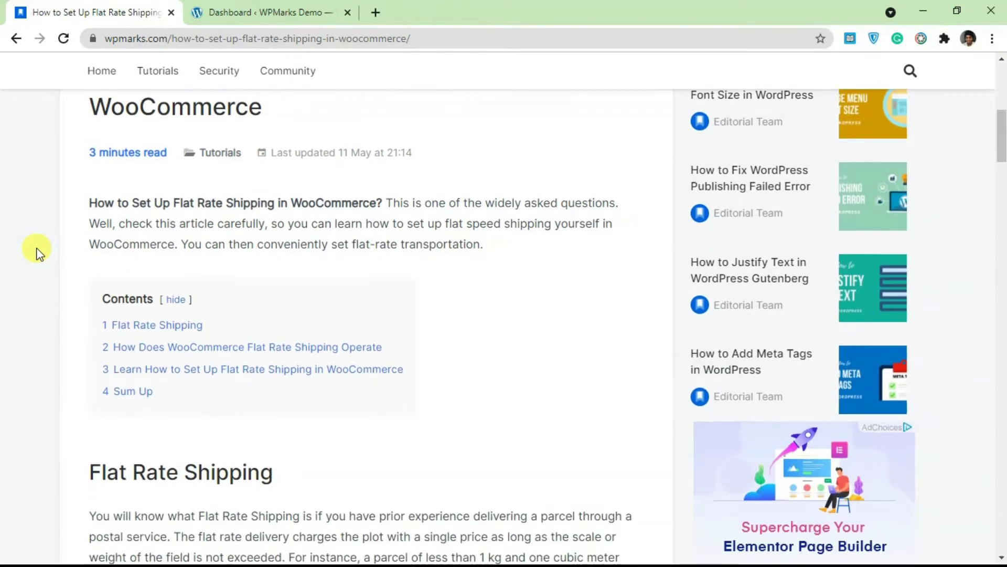
scroll(38, 253, down, 6)
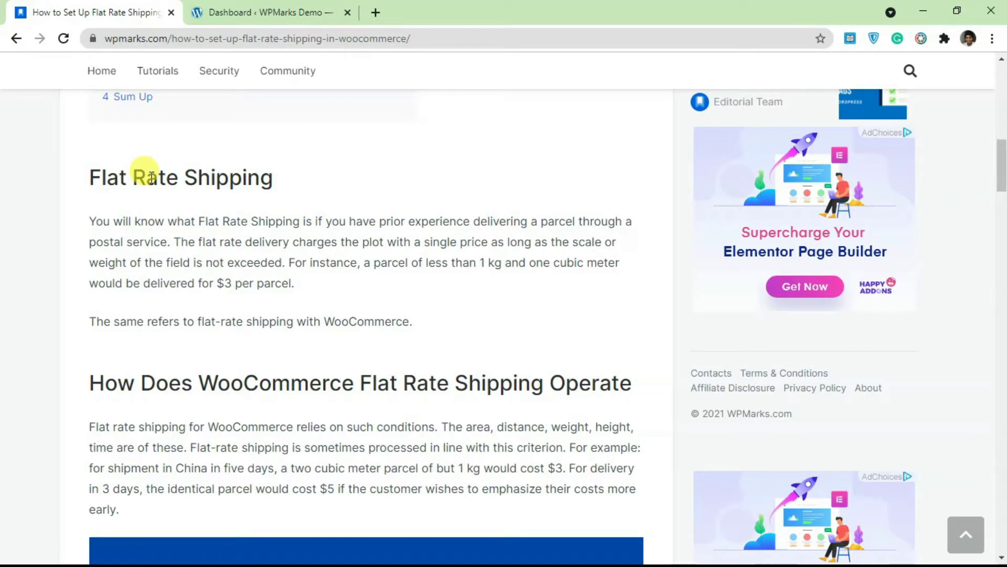
scroll(151, 178, down, 4)
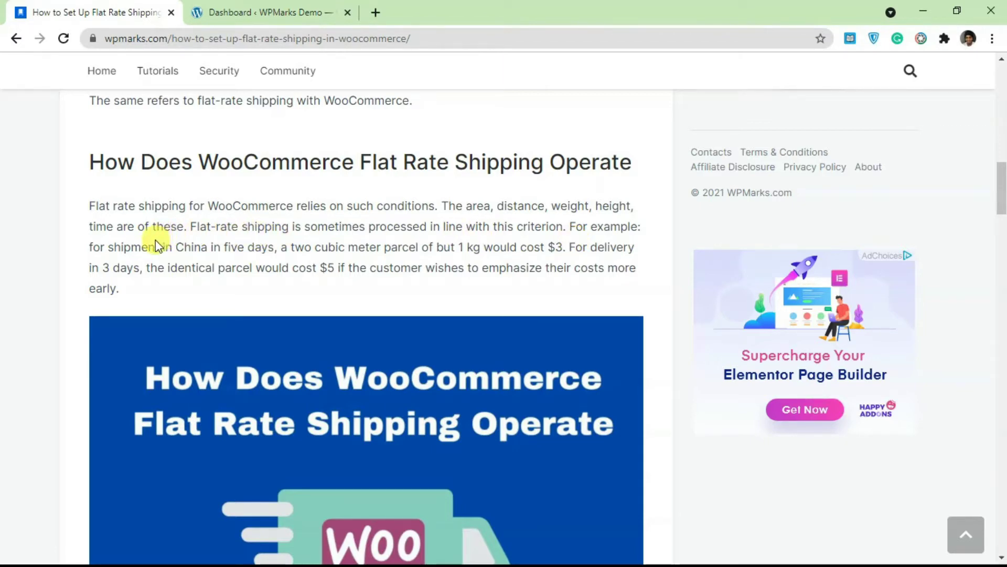
scroll(131, 244, down, 10)
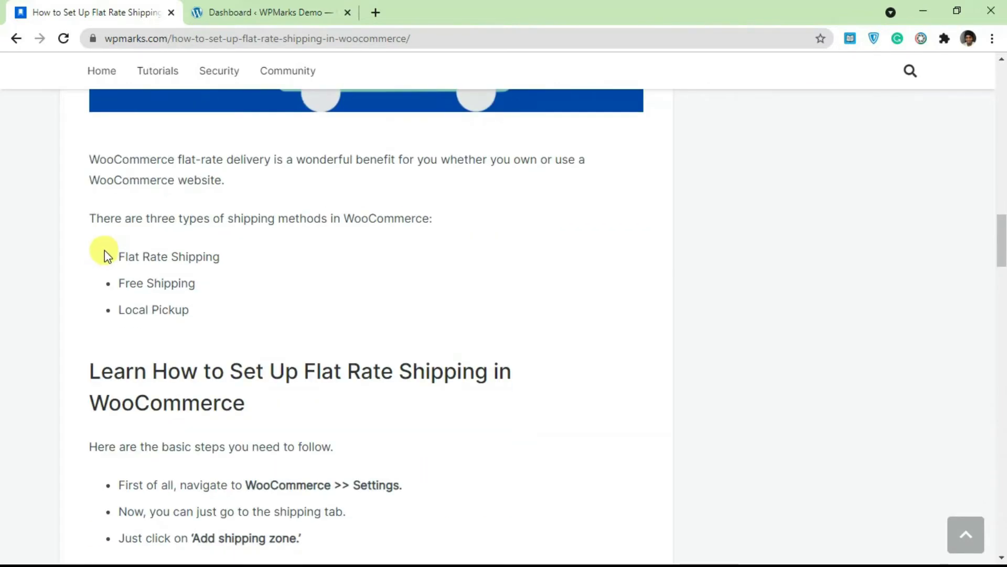
scroll(108, 256, down, 4)
scroll(105, 251, up, 5)
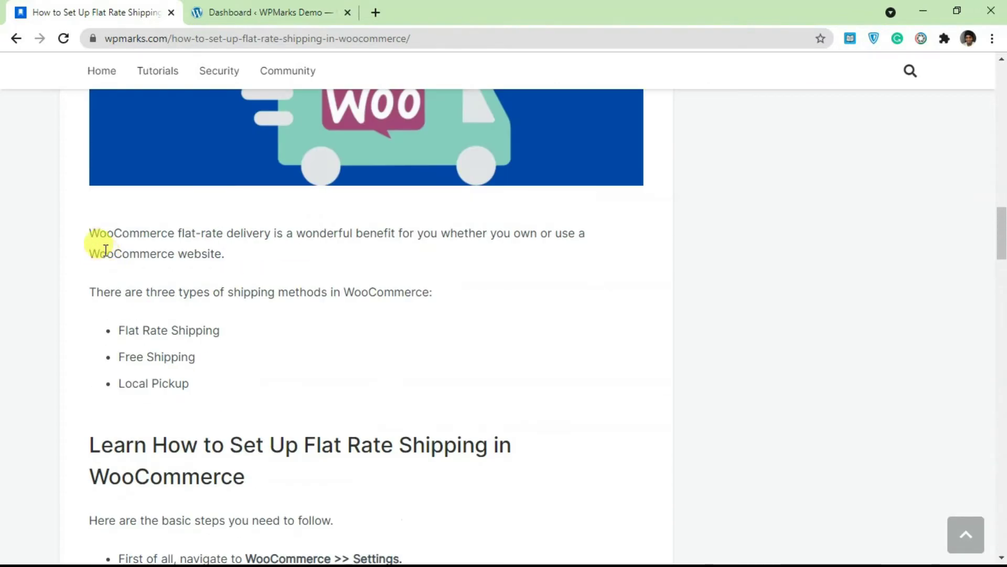
scroll(99, 245, down, 2)
- Switch to the WPMarks Demo admin and open WooCommerce Settings › Shipping, showing no zones
click(265, 12)
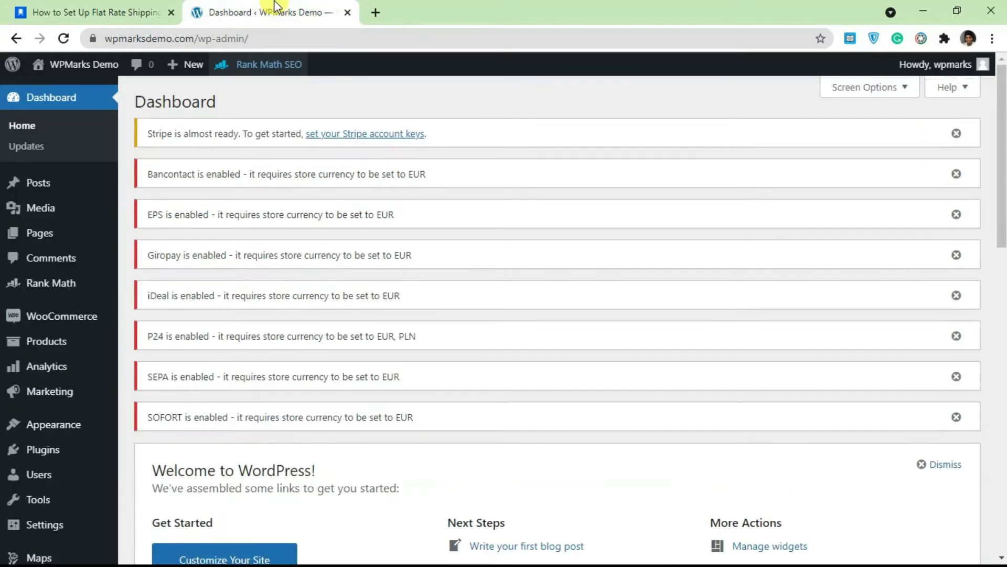
scroll(224, 210, down, 3)
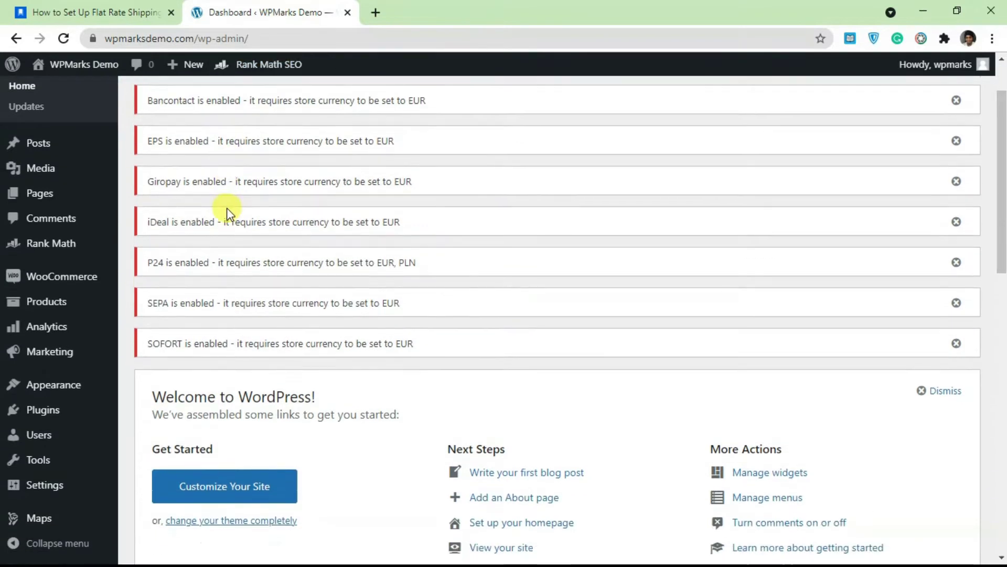
mouse_move(84, 277)
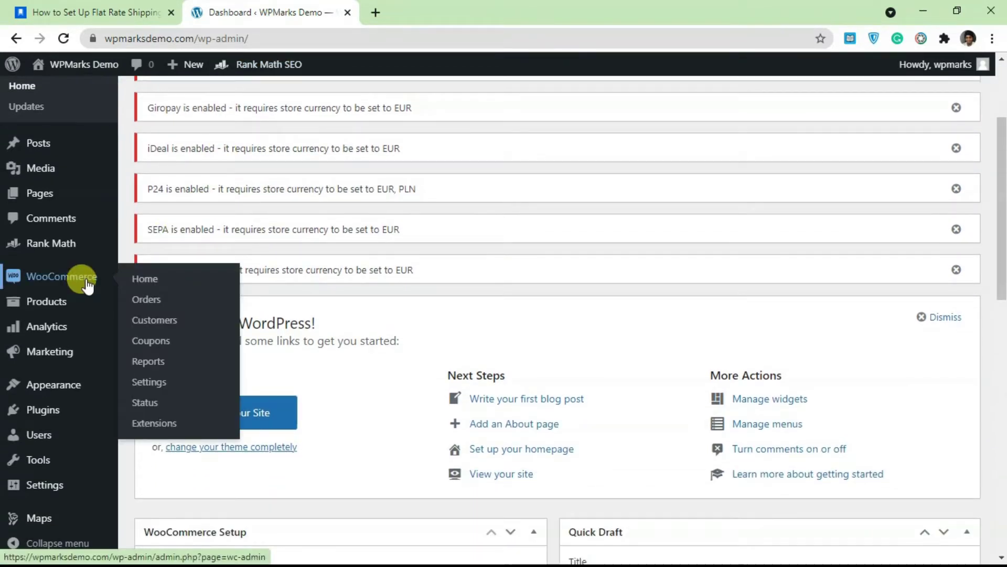
click(161, 383)
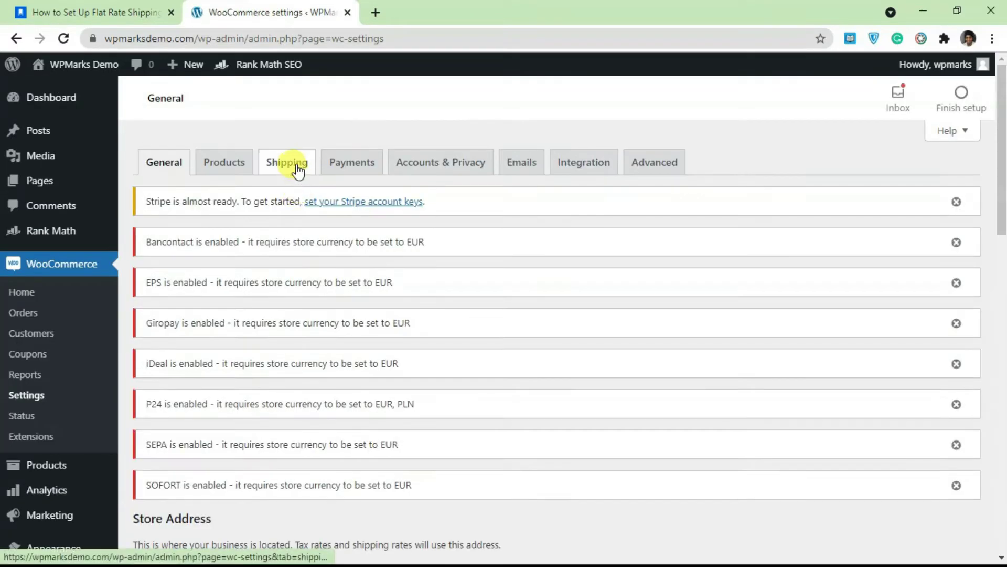
click(297, 167)
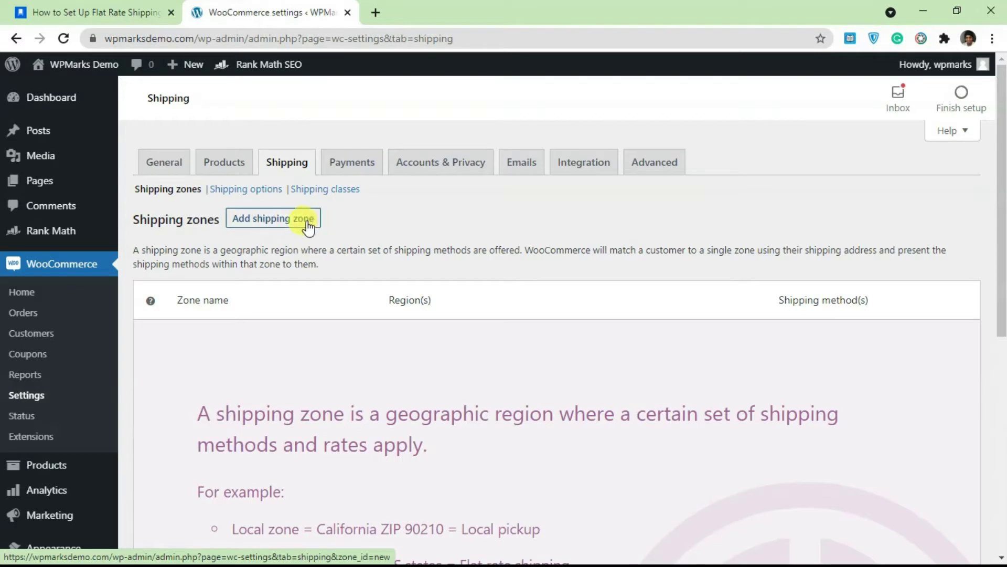
- Start creating a new shipping zone
click(282, 228)
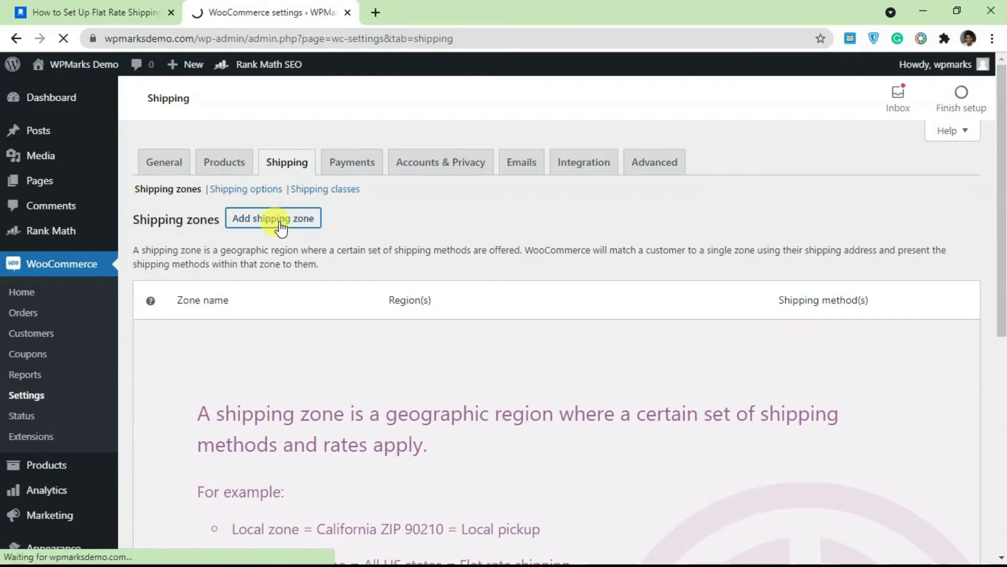
scroll(281, 247, down, 5)
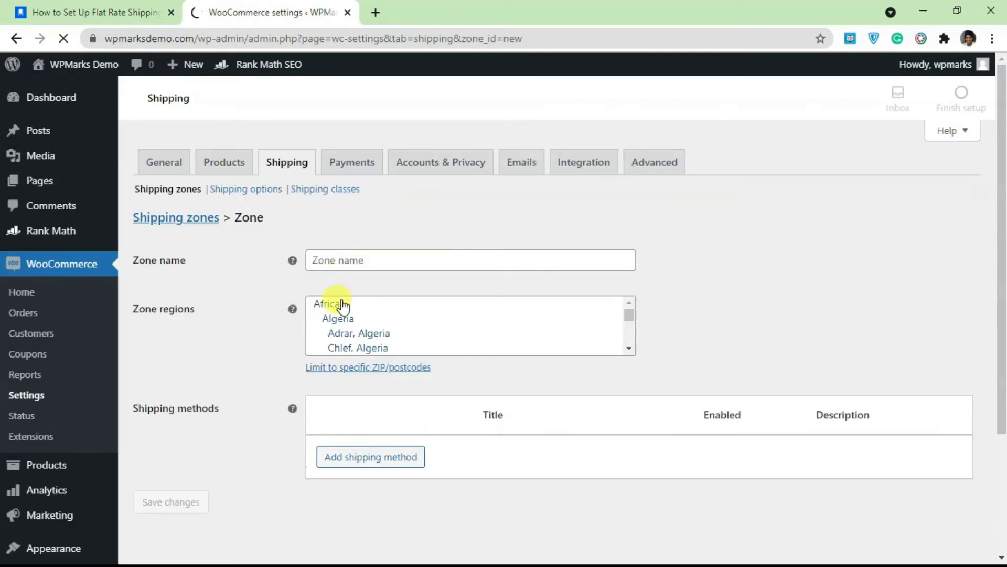
scroll(344, 306, down, 5)
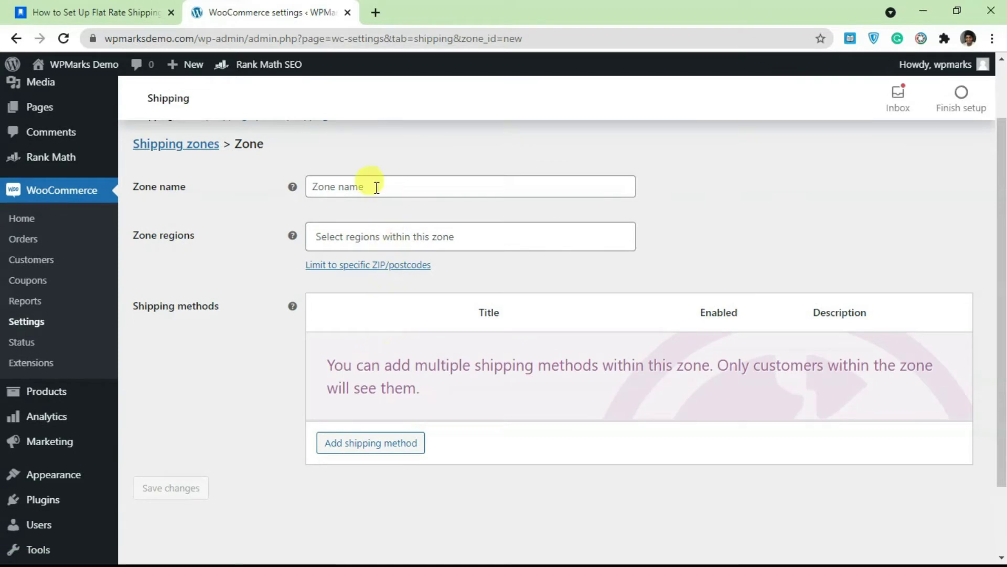
- Pick Egypt from the Zone regions list as the zone's region
click(348, 233)
scroll(397, 349, down, 3)
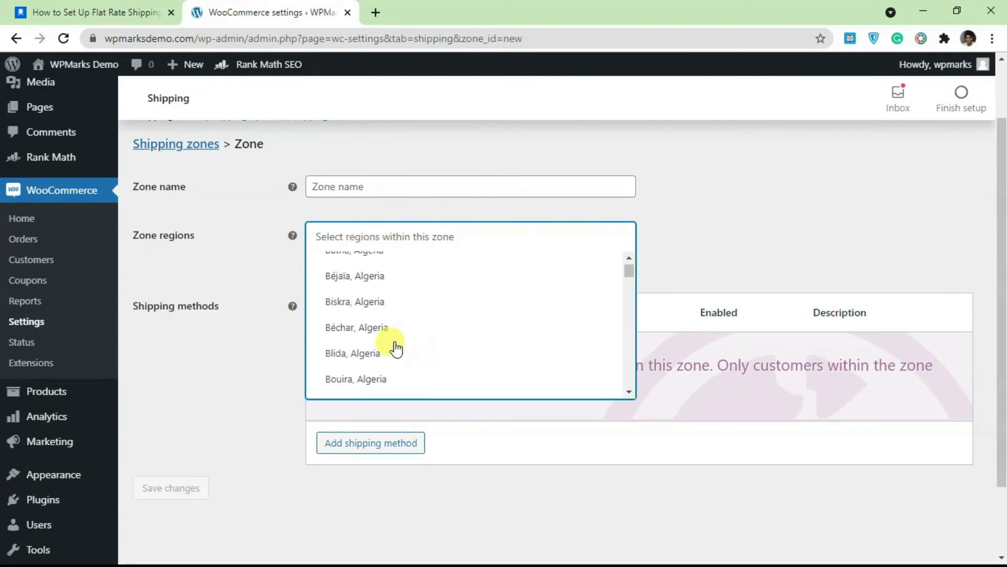
scroll(397, 346, down, 15)
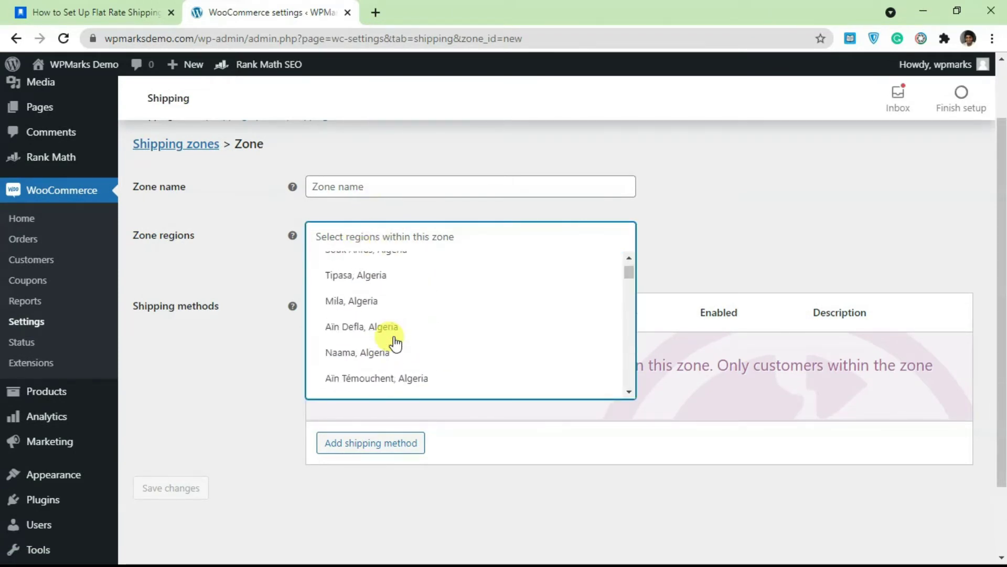
scroll(396, 344, down, 5)
scroll(395, 346, up, 5)
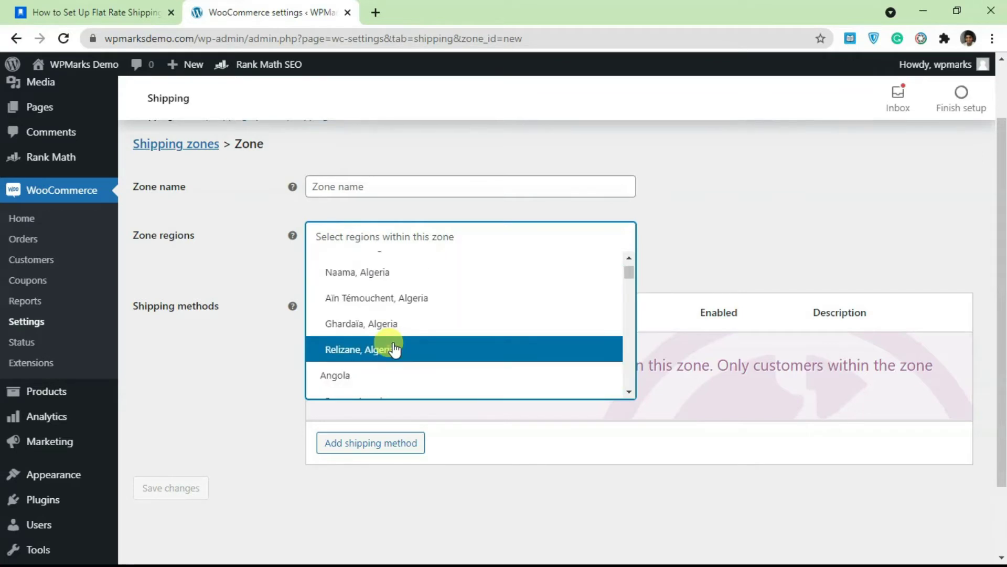
scroll(391, 362, down, 20)
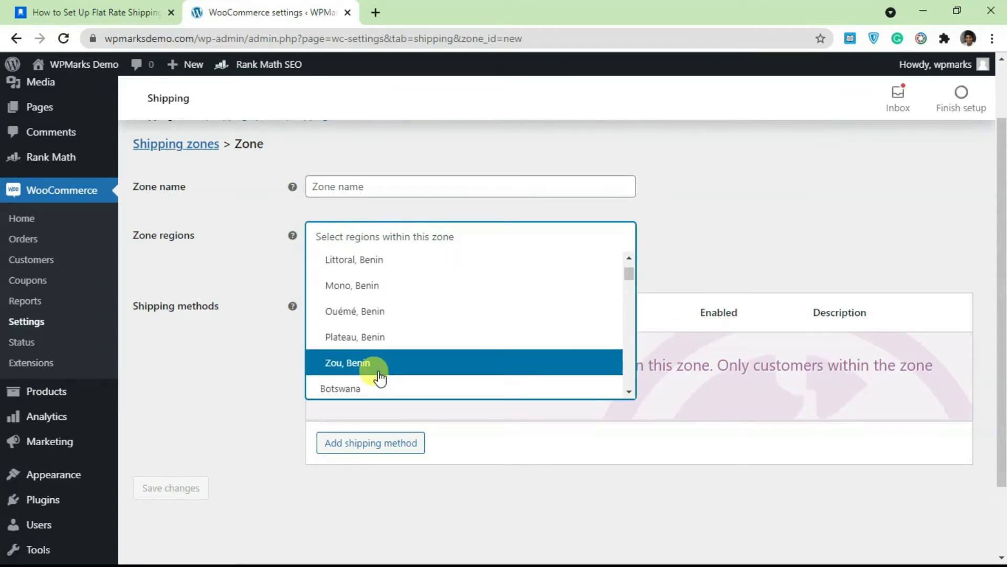
scroll(378, 373, down, 3)
scroll(376, 362, down, 8)
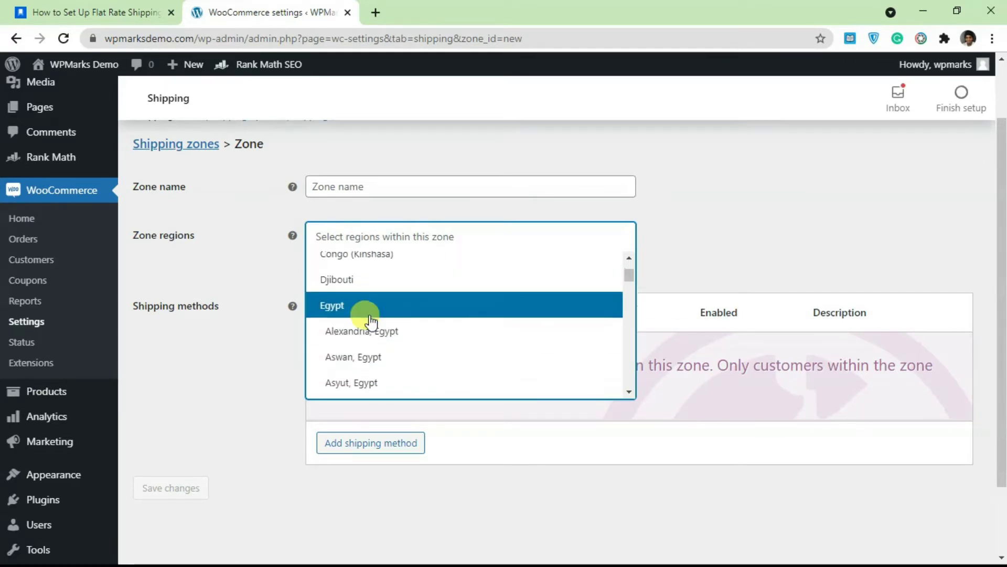
click(370, 313)
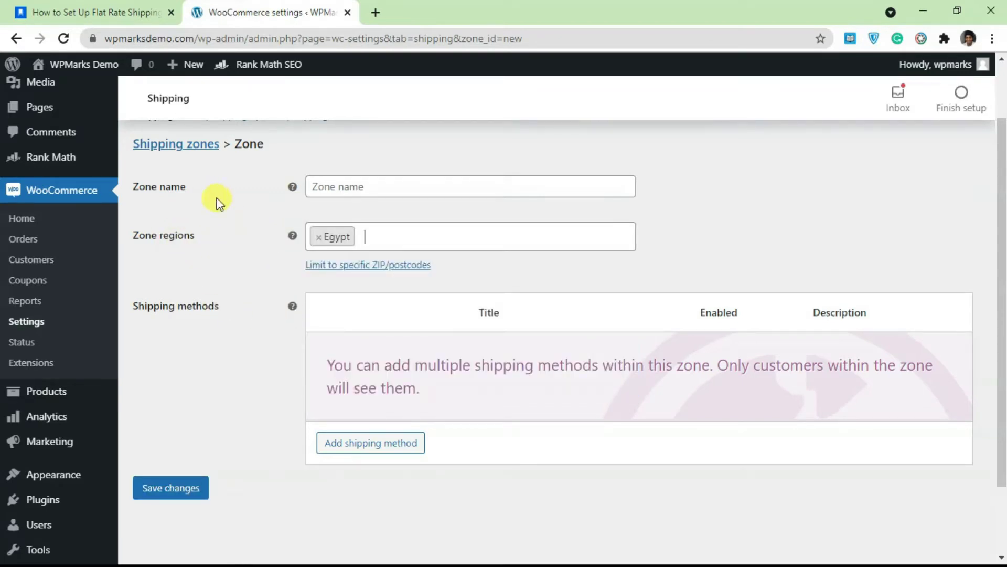
scroll(254, 247, down, 3)
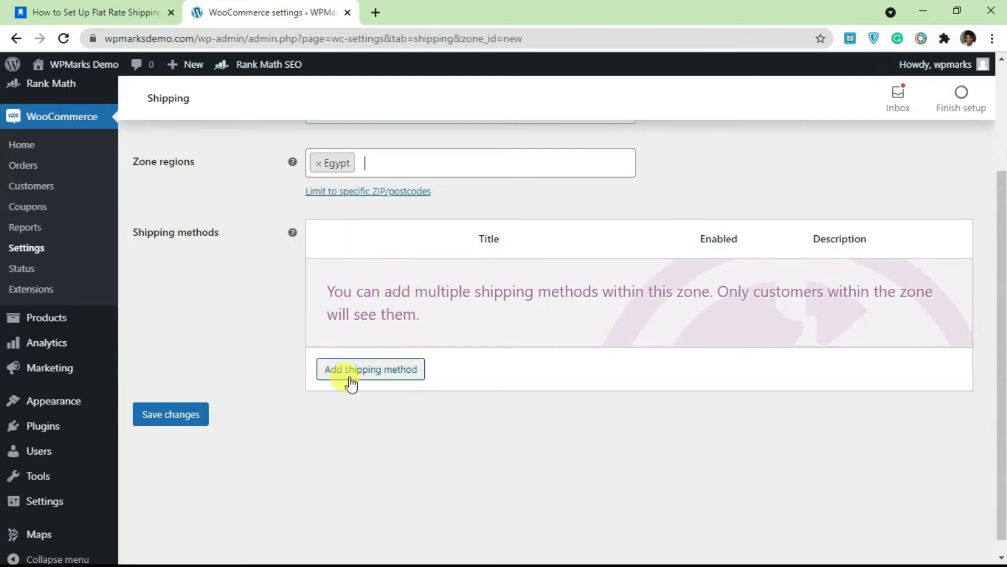
scroll(299, 322, down, 1)
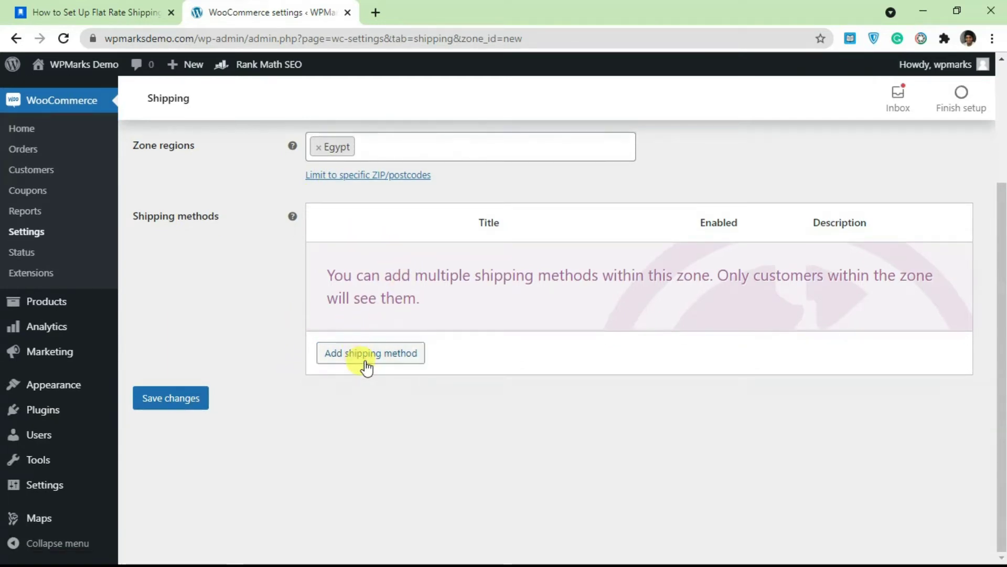
- Add a Flat rate shipping method to the Egypt zone
click(365, 364)
click(341, 313)
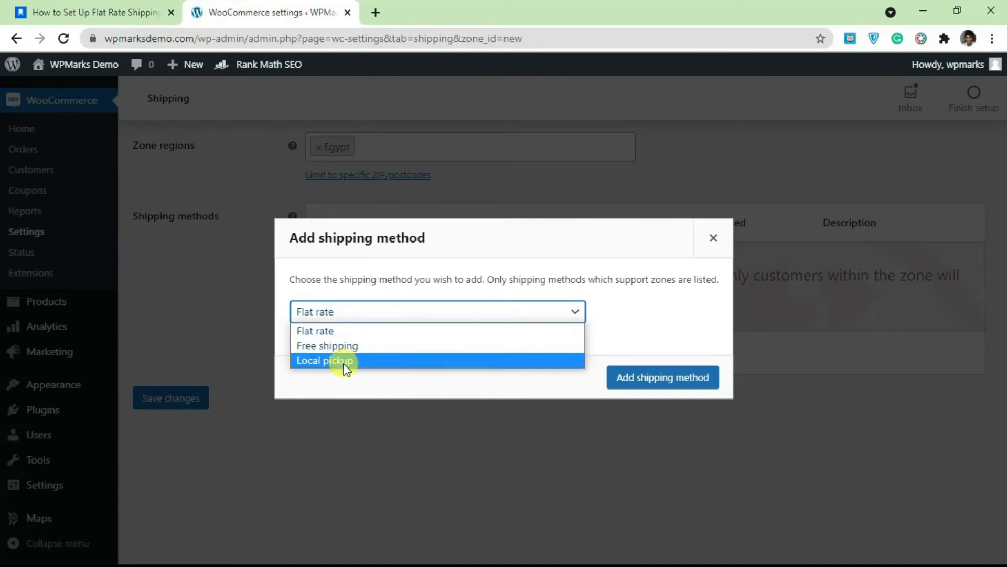
click(326, 332)
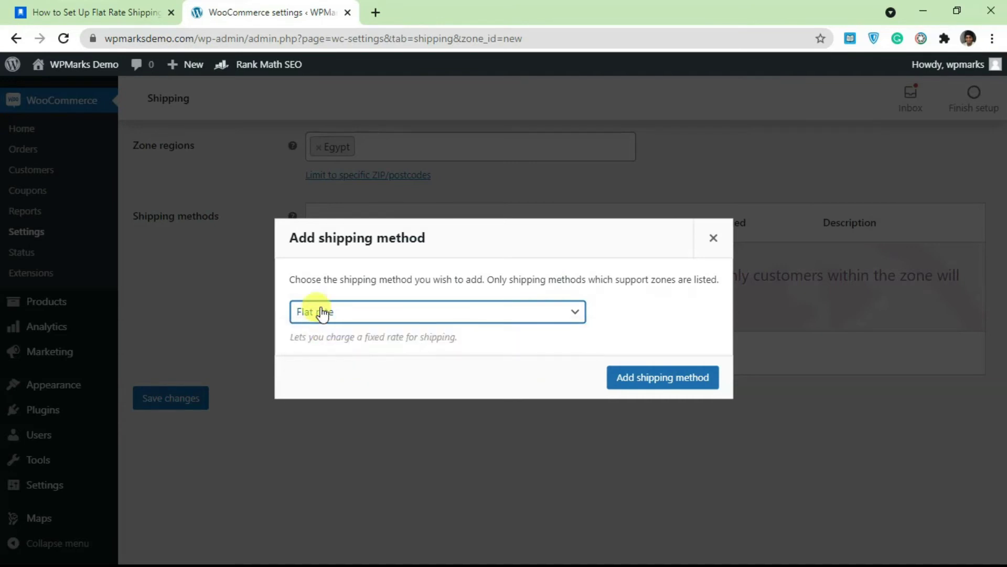
click(622, 378)
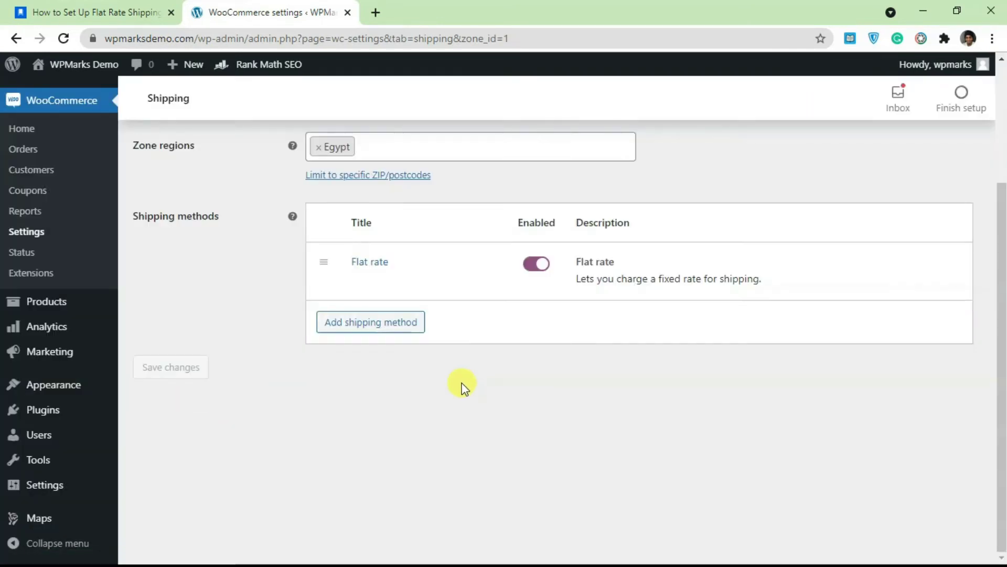
scroll(414, 362, up, 1)
mouse_move(383, 364)
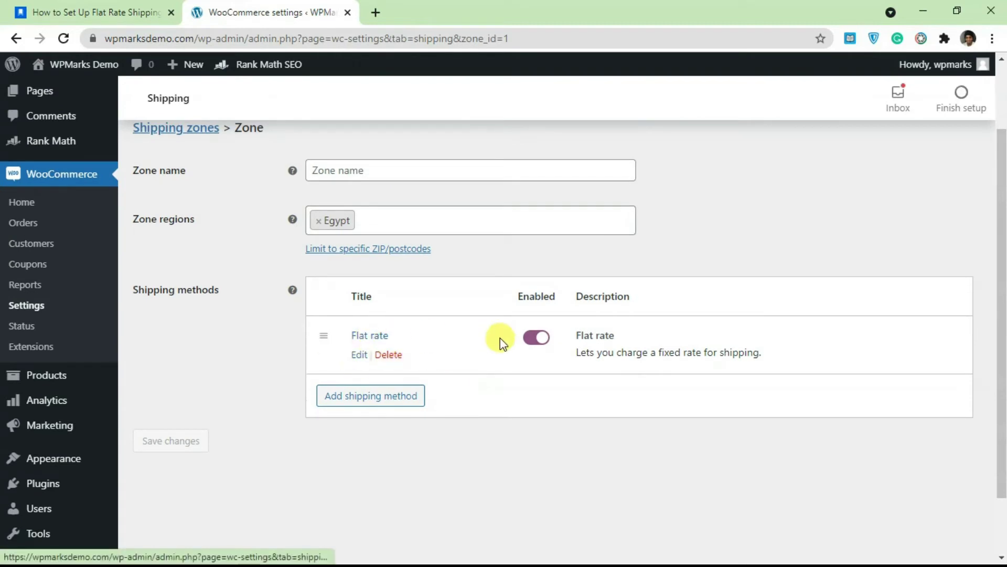
- Give the Flat rate method cost 30 and tax status None, and save
click(361, 356)
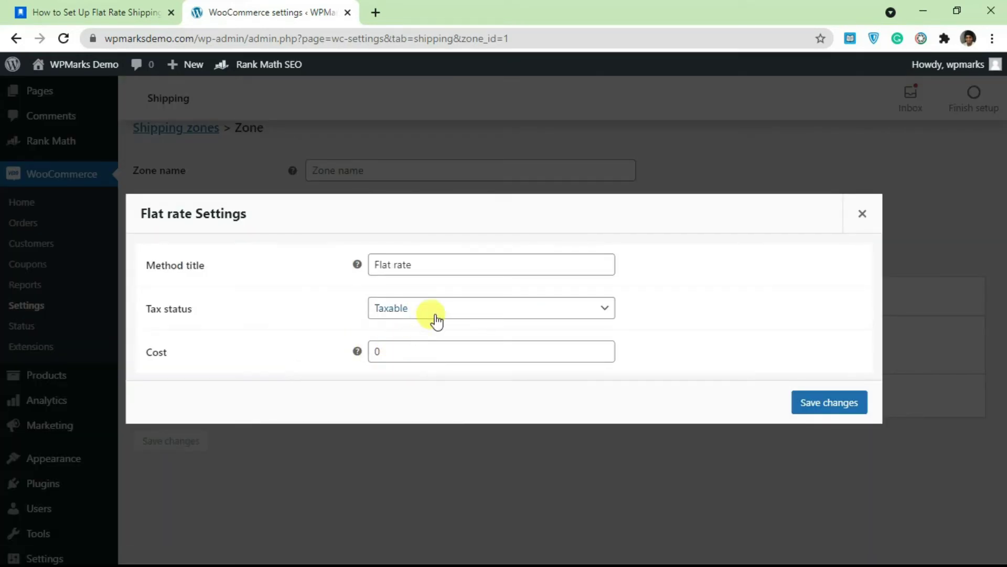
click(406, 317)
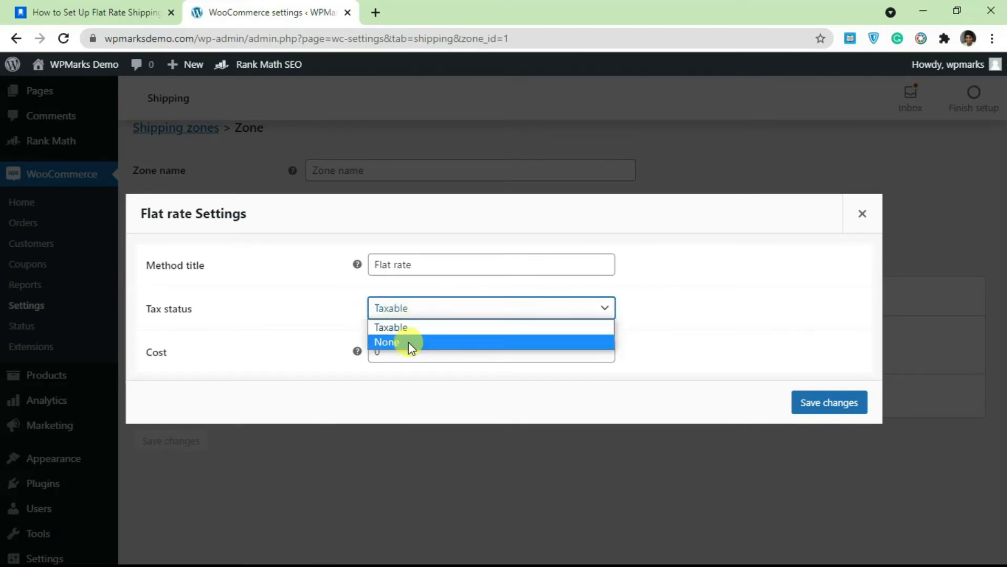
click(408, 328)
drag(442, 269, 363, 272)
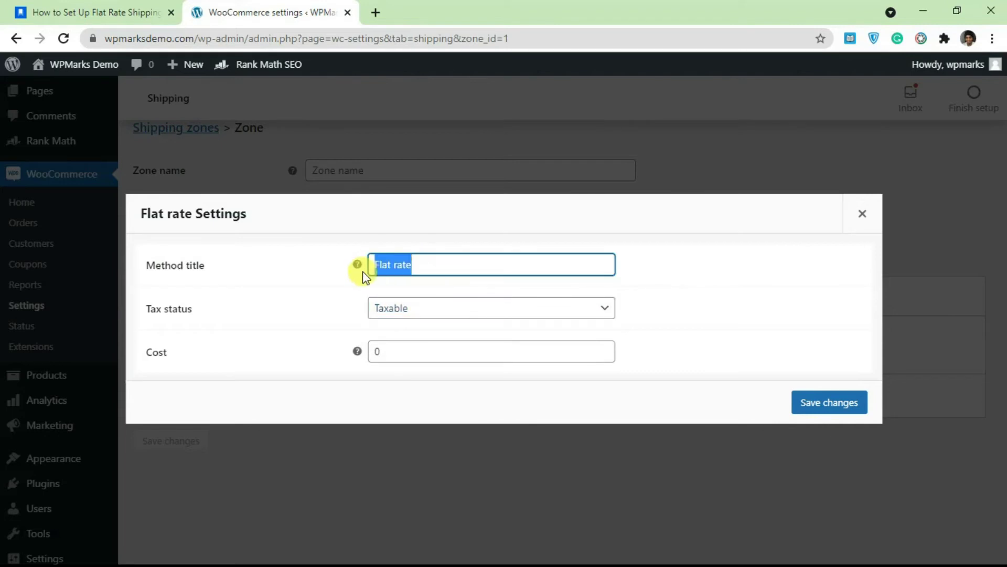
click(424, 264)
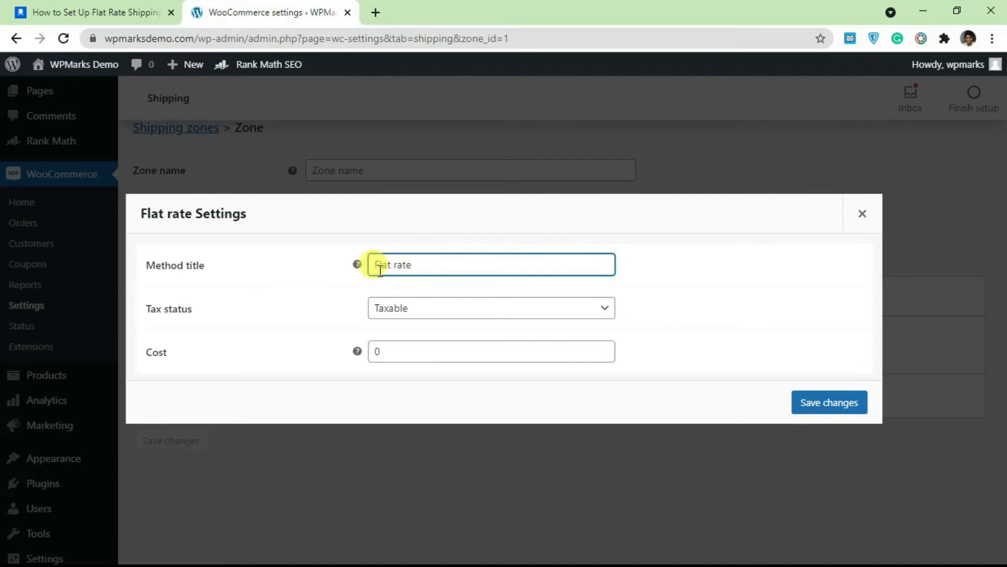
drag(387, 346, 367, 348)
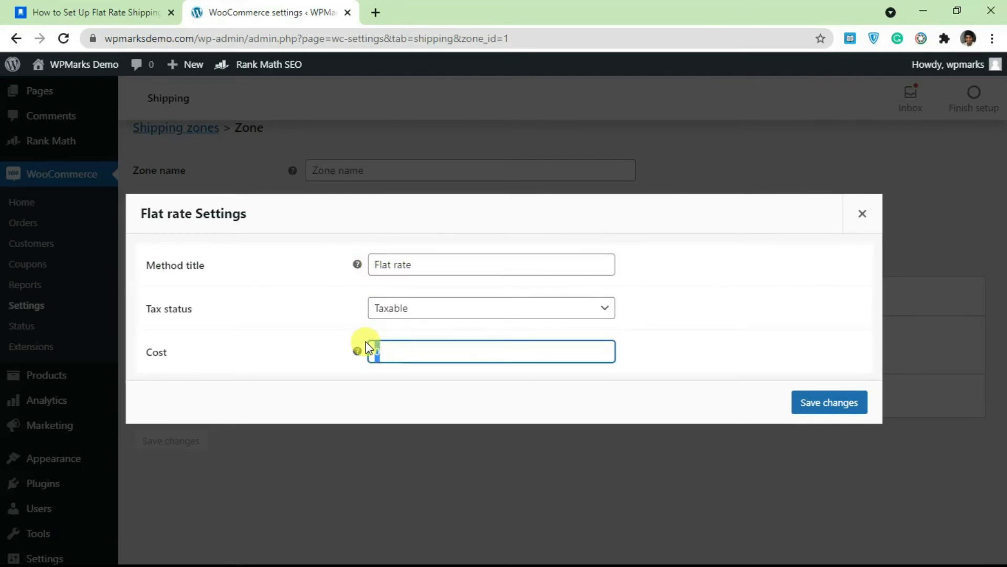
text(30)
click(435, 315)
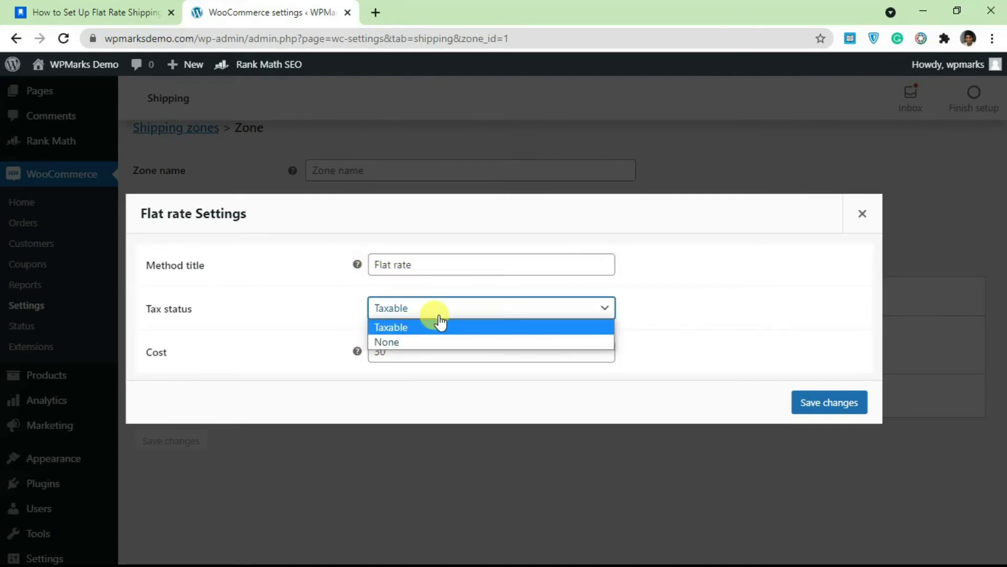
click(429, 341)
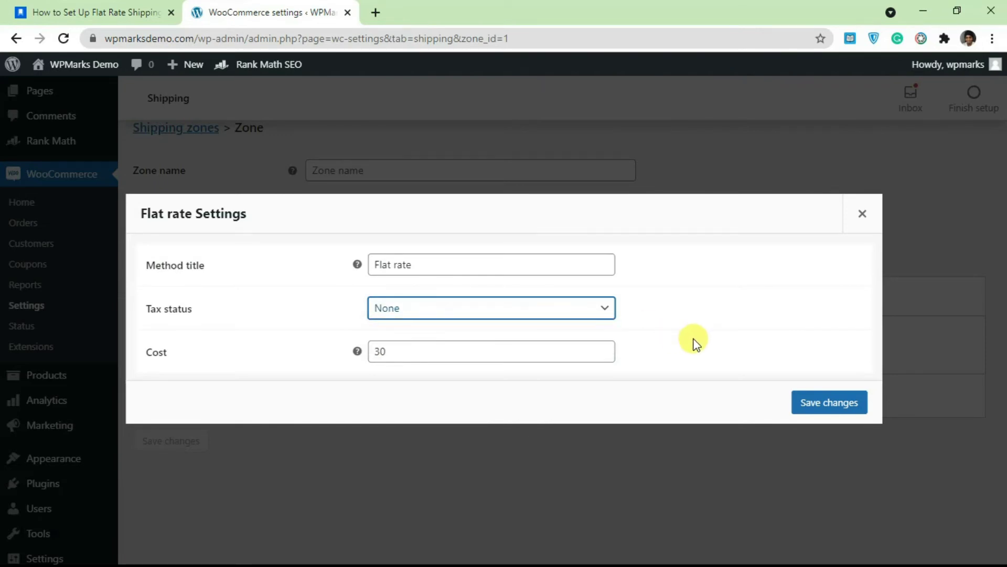
click(800, 404)
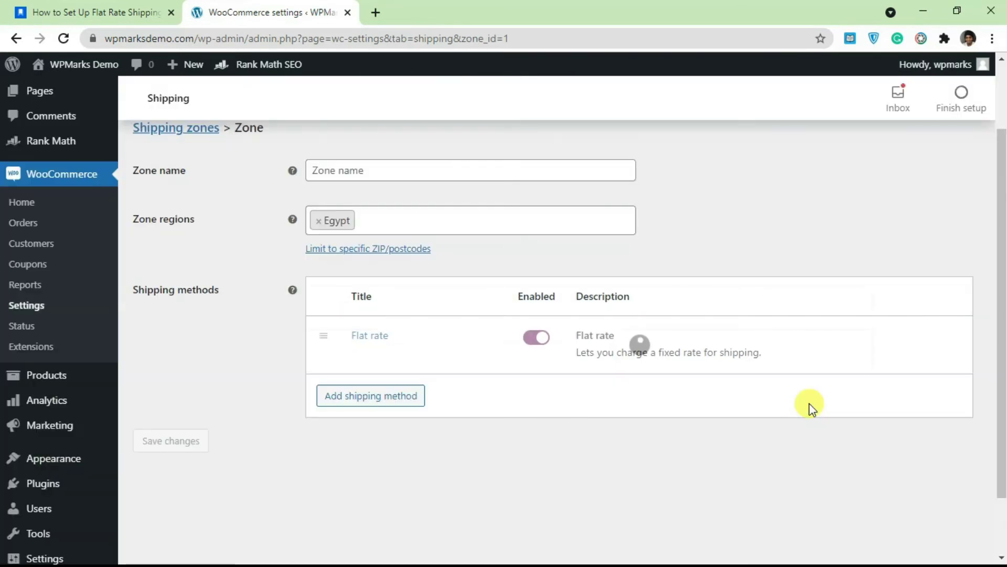
scroll(472, 346, up, 2)
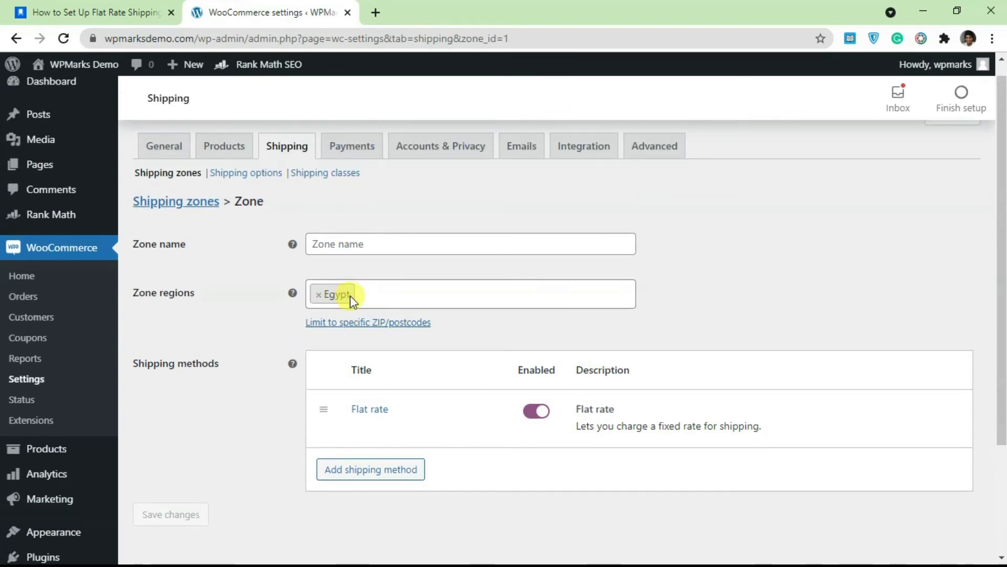
mouse_move(416, 407)
click(359, 425)
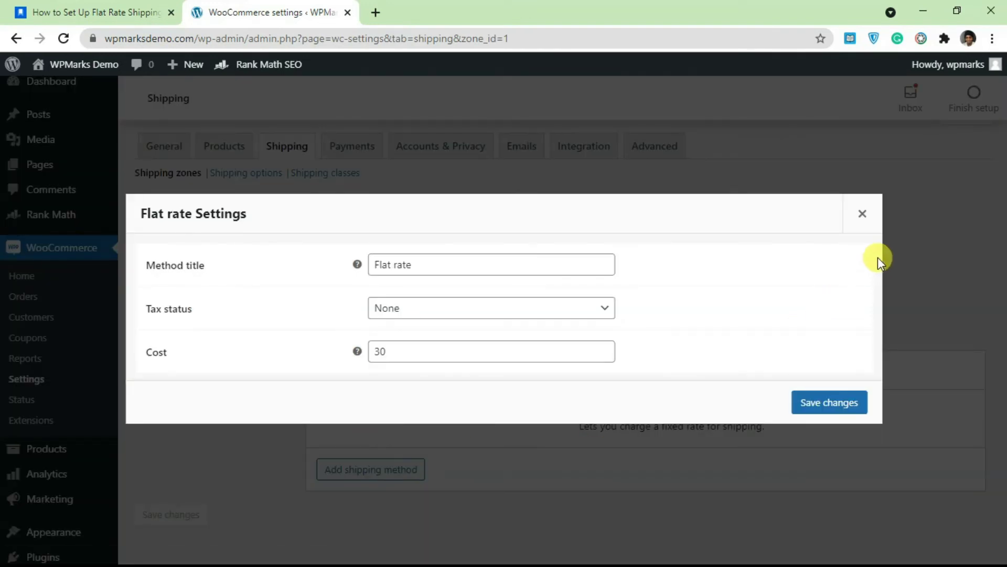
click(863, 213)
click(388, 473)
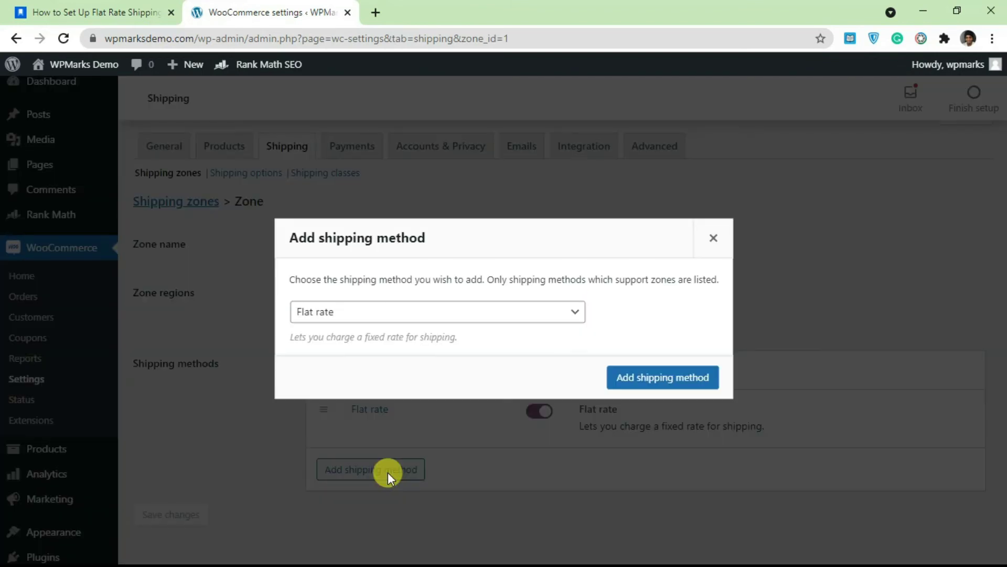
click(353, 315)
click(353, 328)
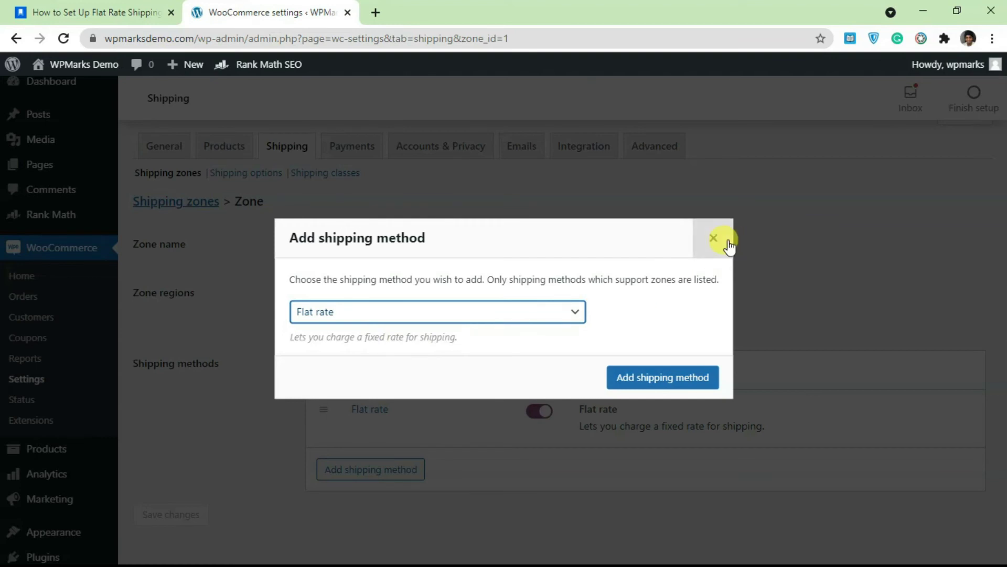
click(714, 238)
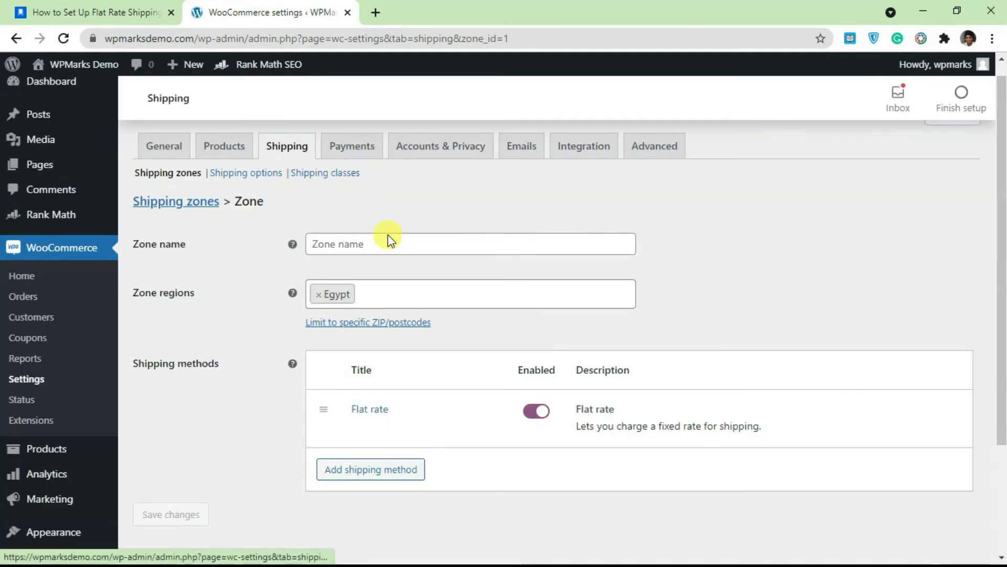
mouse_move(518, 410)
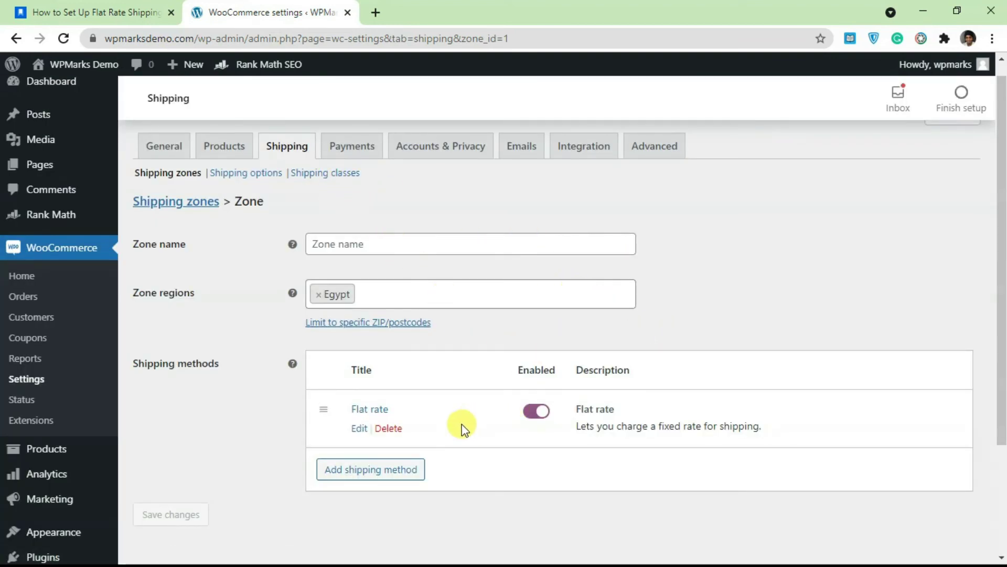